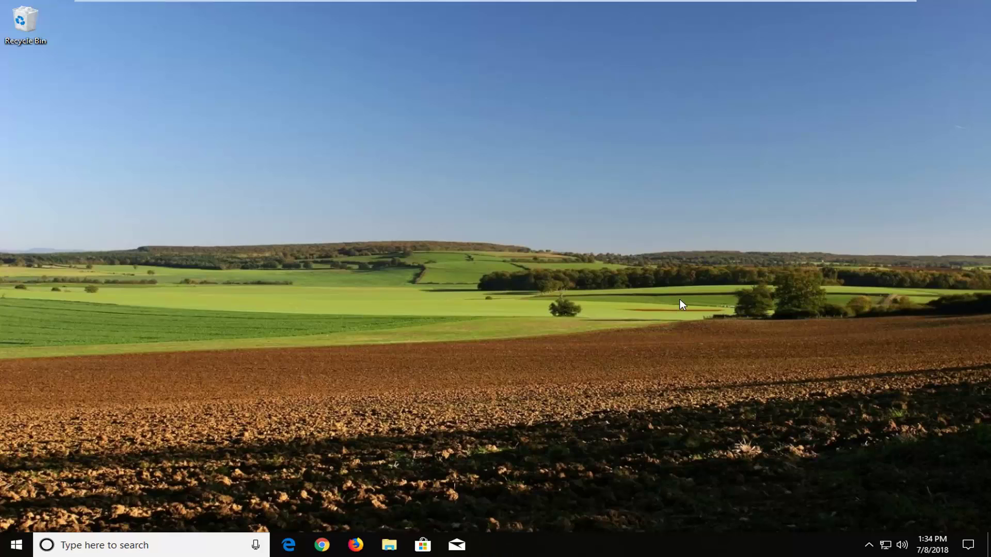
Search Start for 'taskbar icons' and pick 'Select which icons appear on the taskbar'.
click(16, 545)
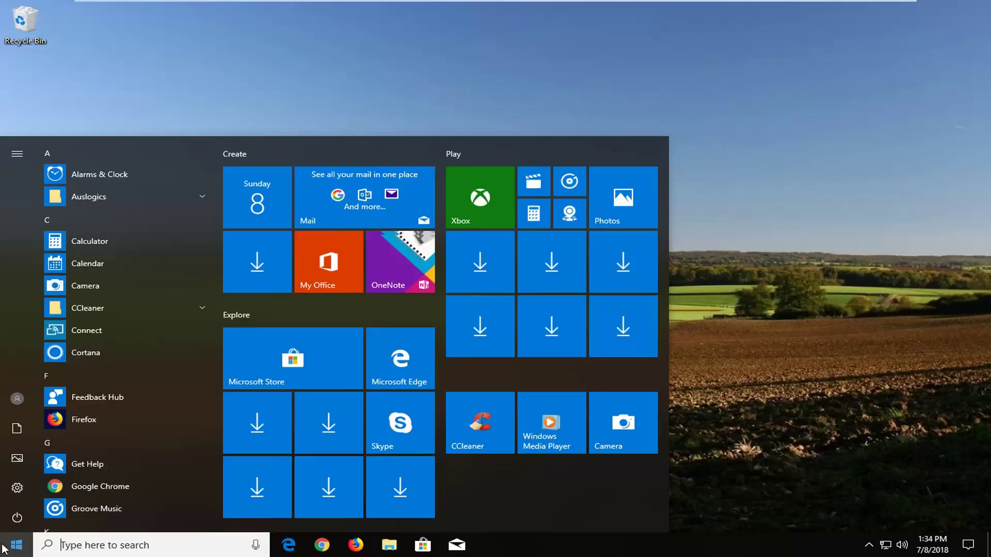
text(taskbar )
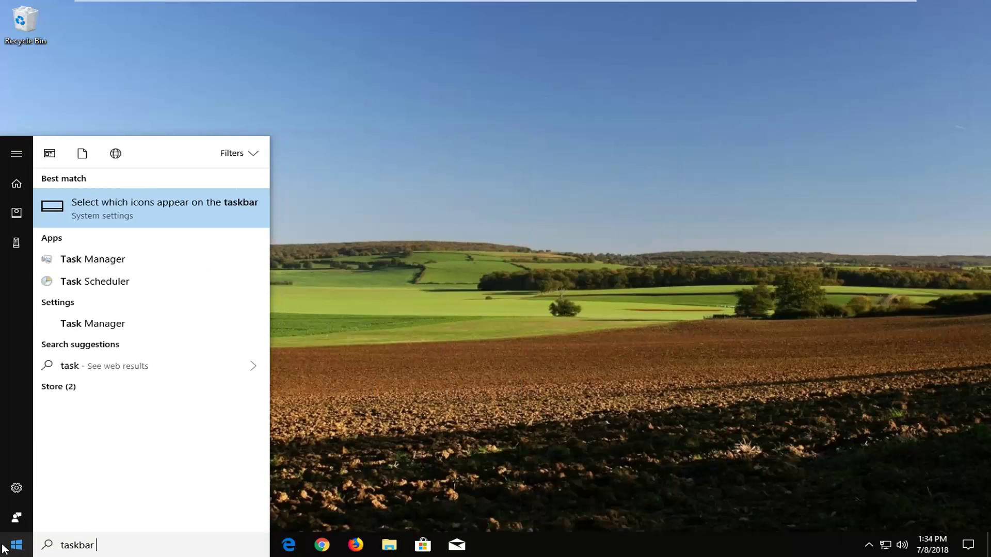
text(icons)
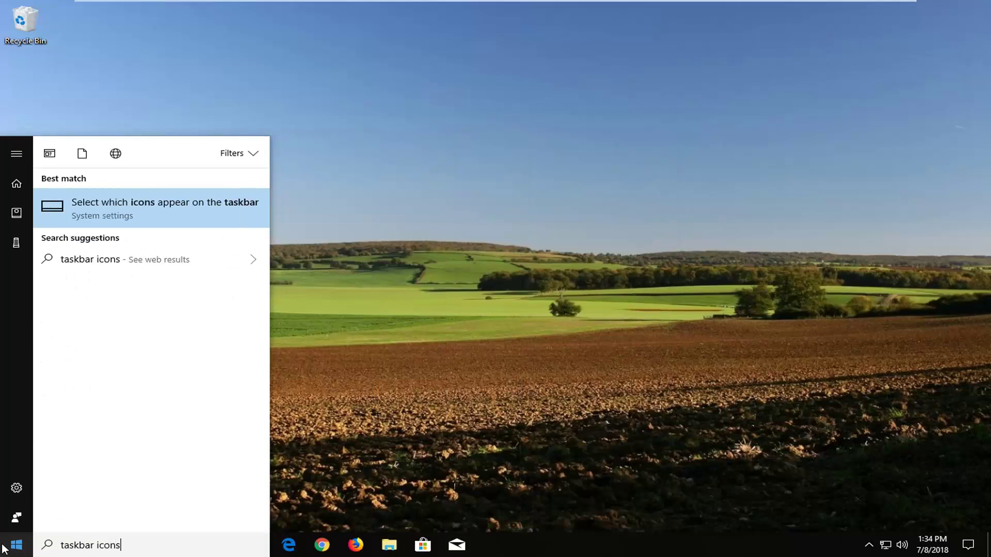
click(138, 204)
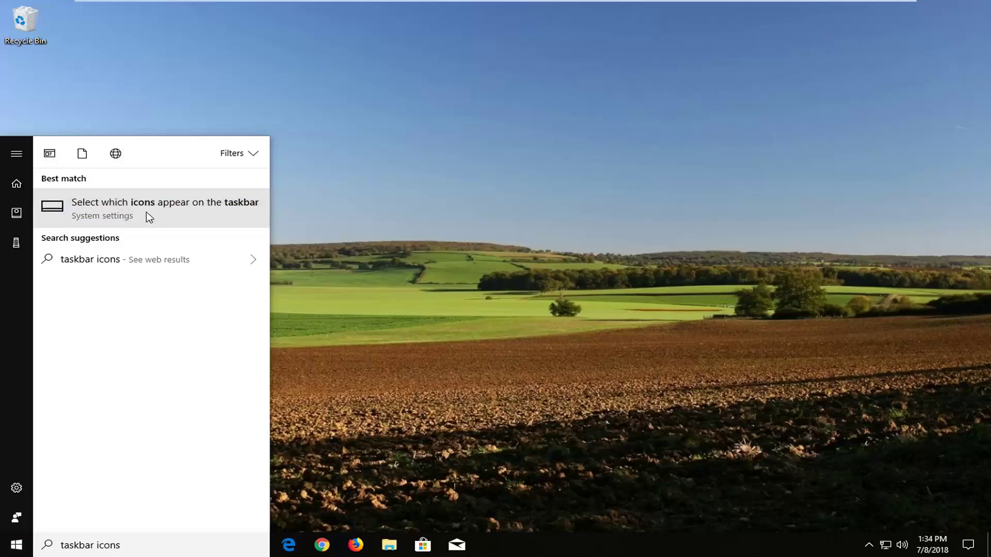
Launch Settings on the 'Select which icons appear on the taskbar' page.
click(149, 215)
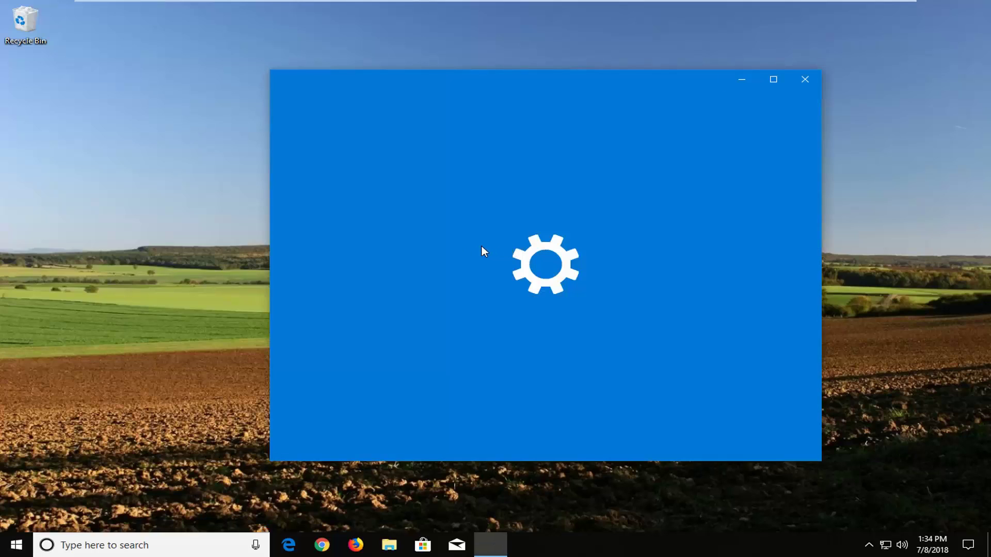